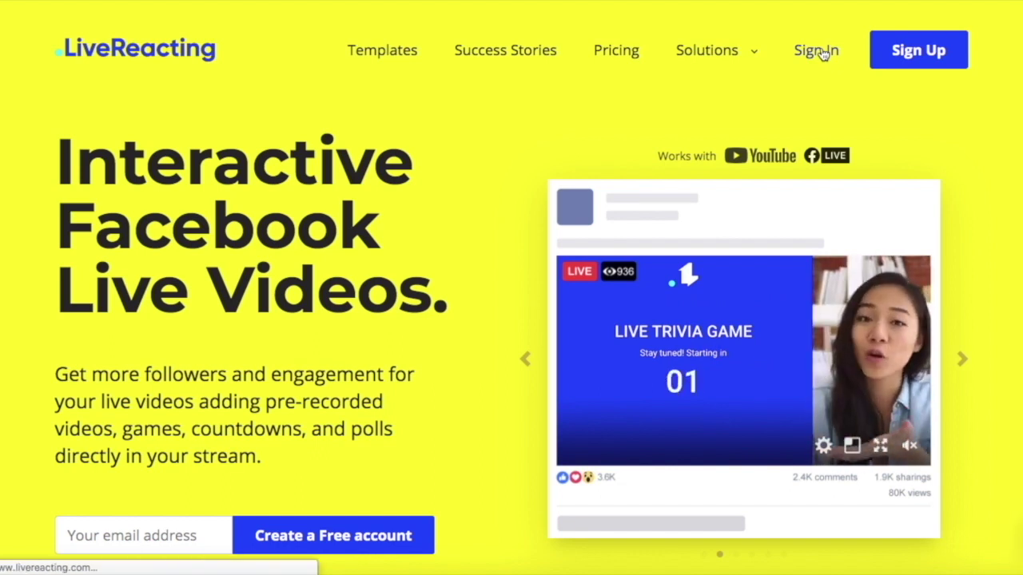
Go from Sign In to the Login form and enter the account e-mail and password.
click(819, 51)
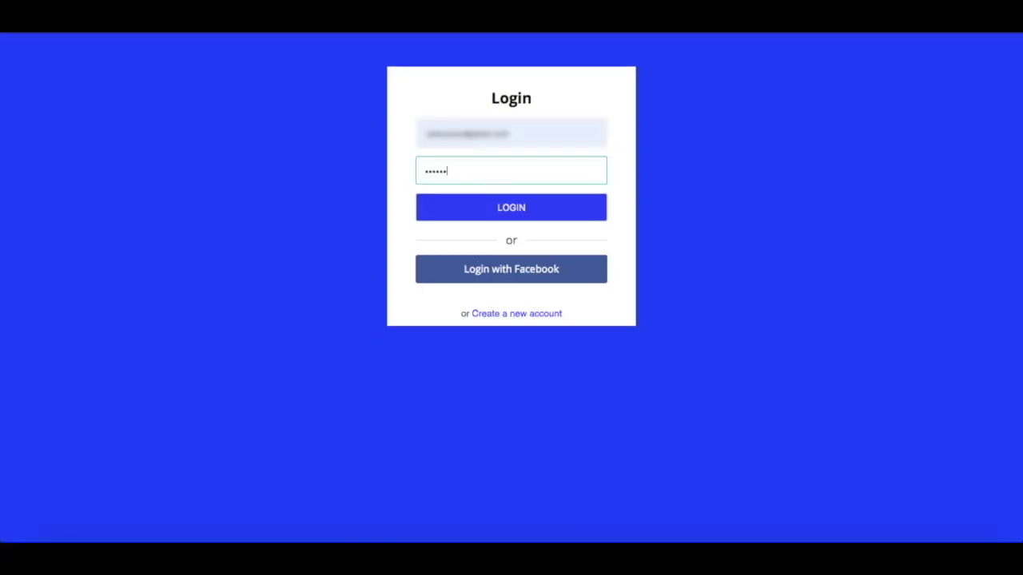
click(513, 214)
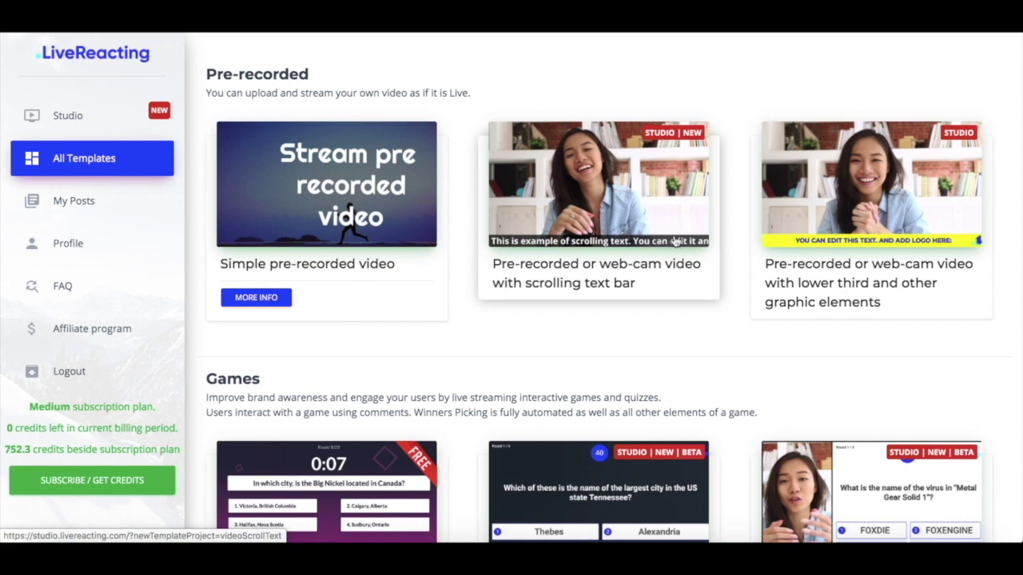
Start a draft from the 'Pre-recorded or web-cam video with lower third' template.
click(844, 195)
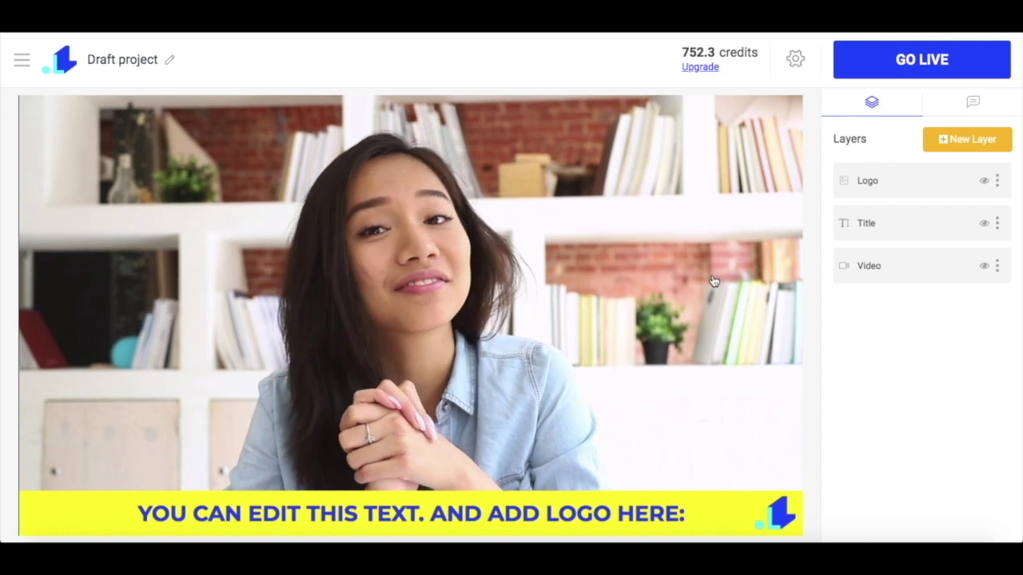
Upload Pre-recordedLiveWorkOut.mp4 from the Desktop and set it as the Video layer's file.
click(891, 267)
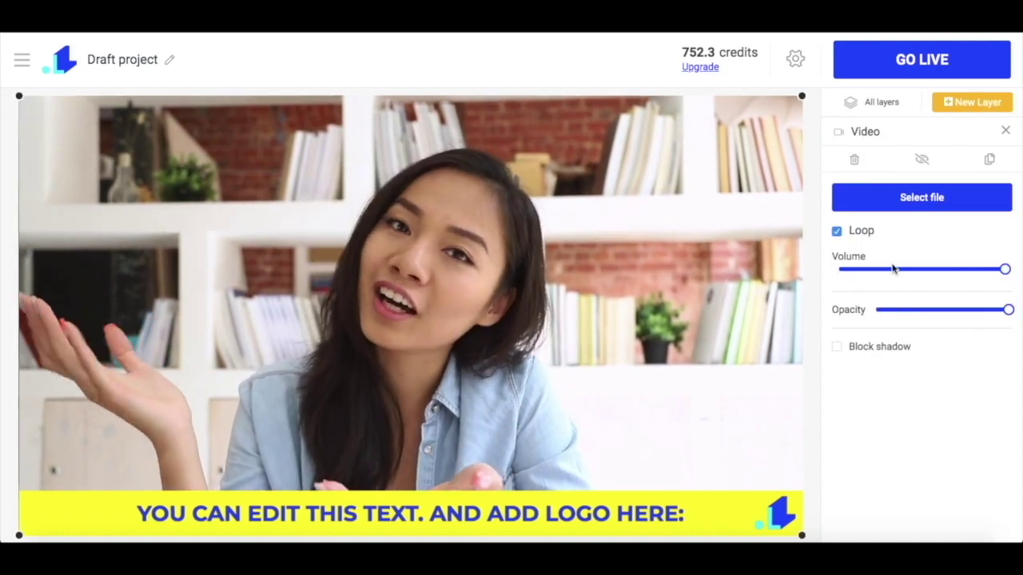
click(925, 206)
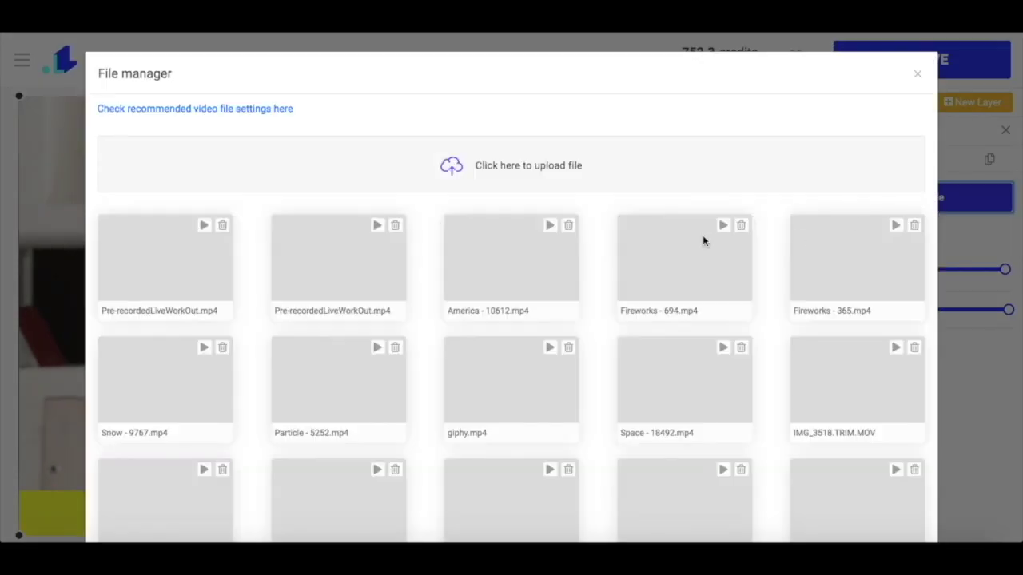
click(495, 168)
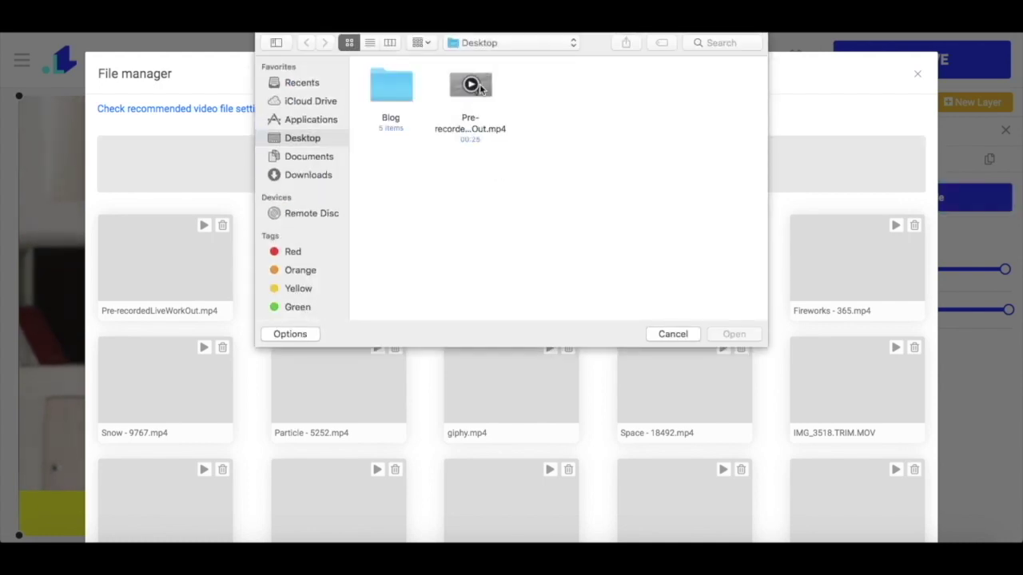
click(481, 88)
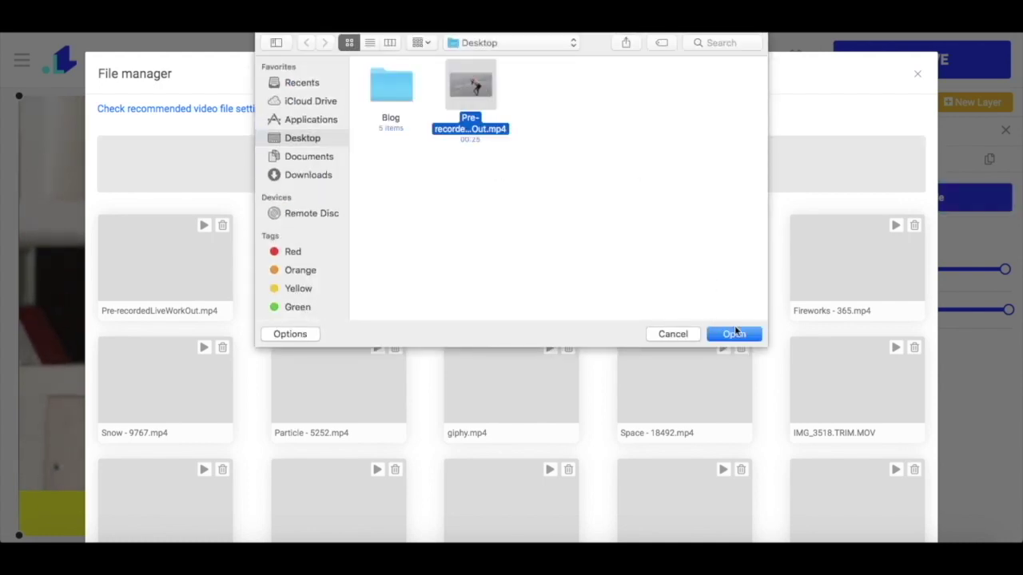
click(733, 334)
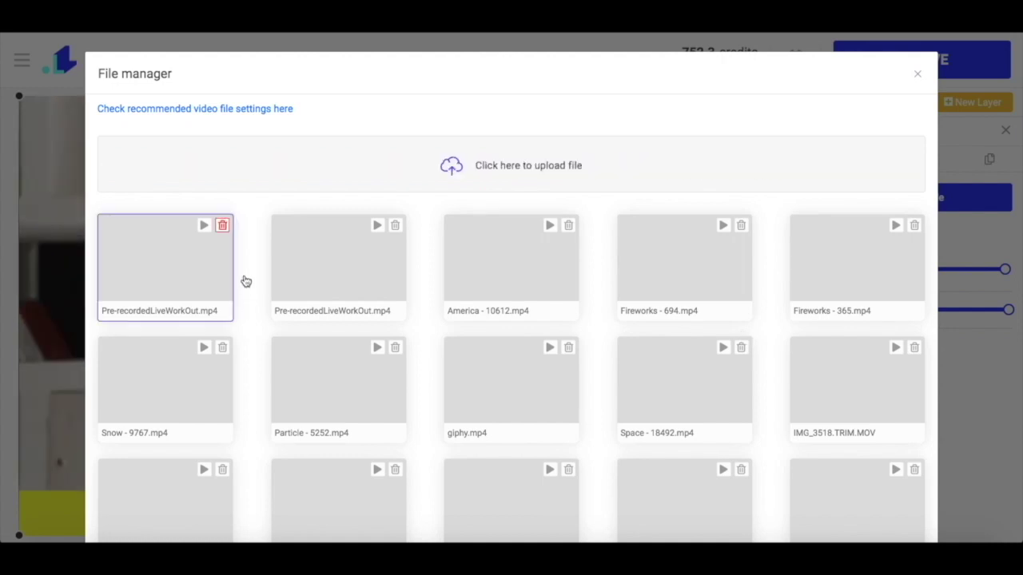
click(186, 252)
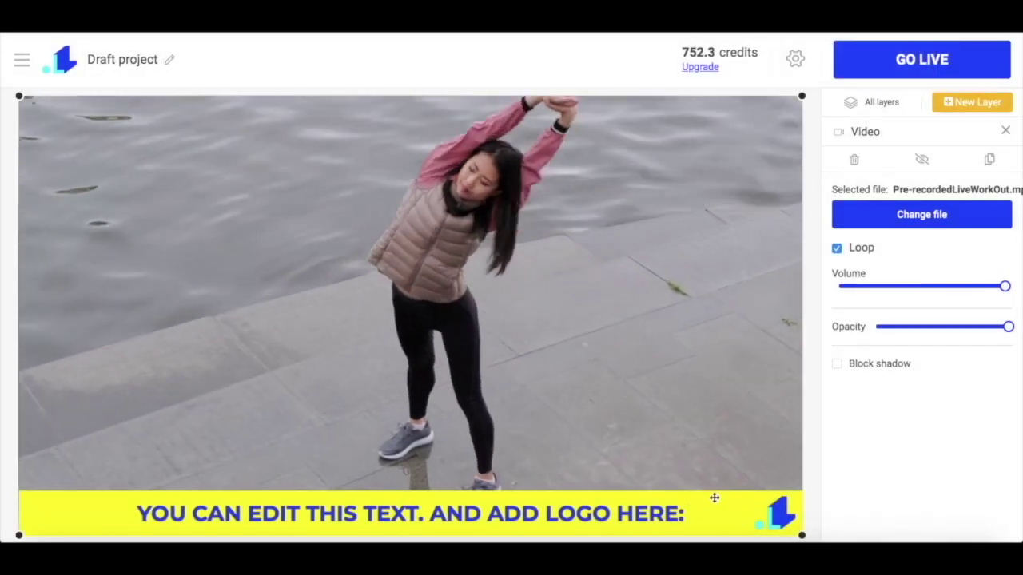
Delete the template Logo layer and add logo.png as a new Image layer.
click(767, 521)
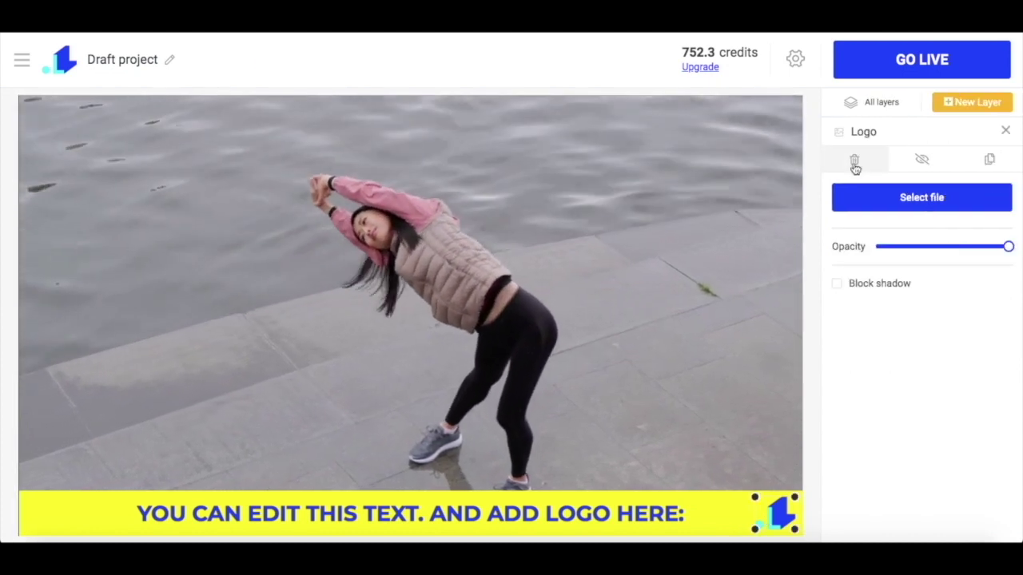
click(854, 160)
click(951, 143)
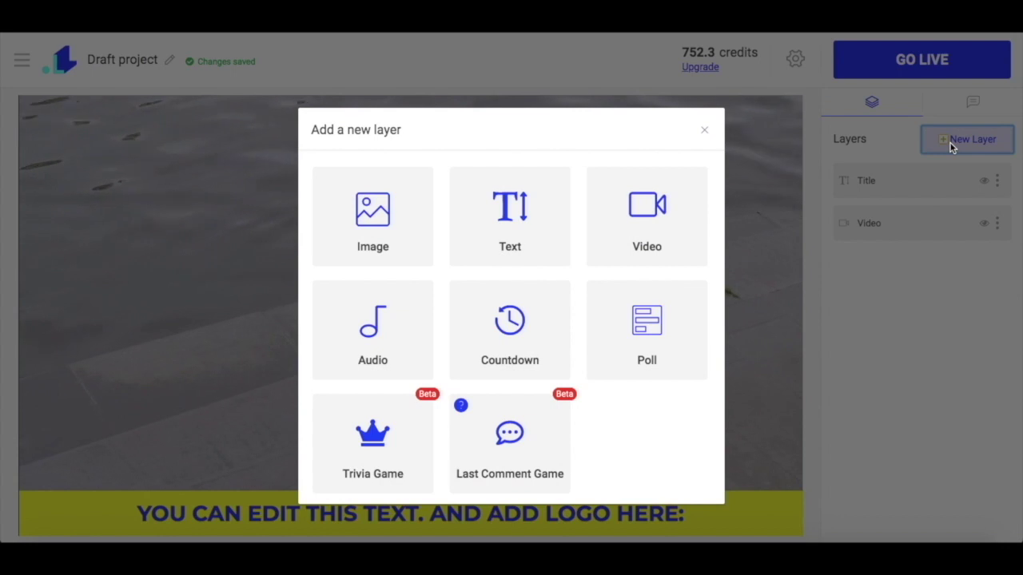
click(408, 224)
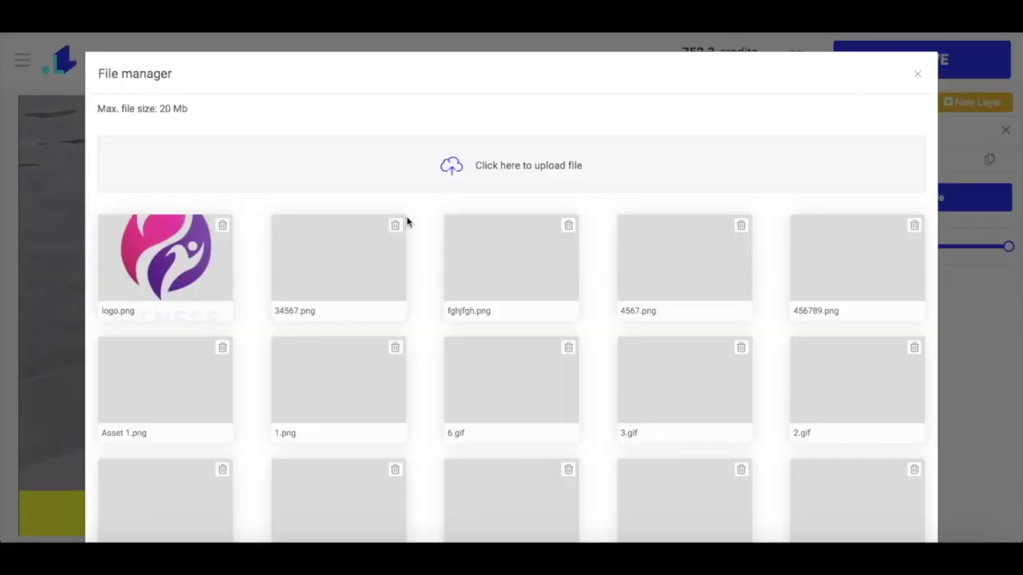
click(180, 259)
click(380, 333)
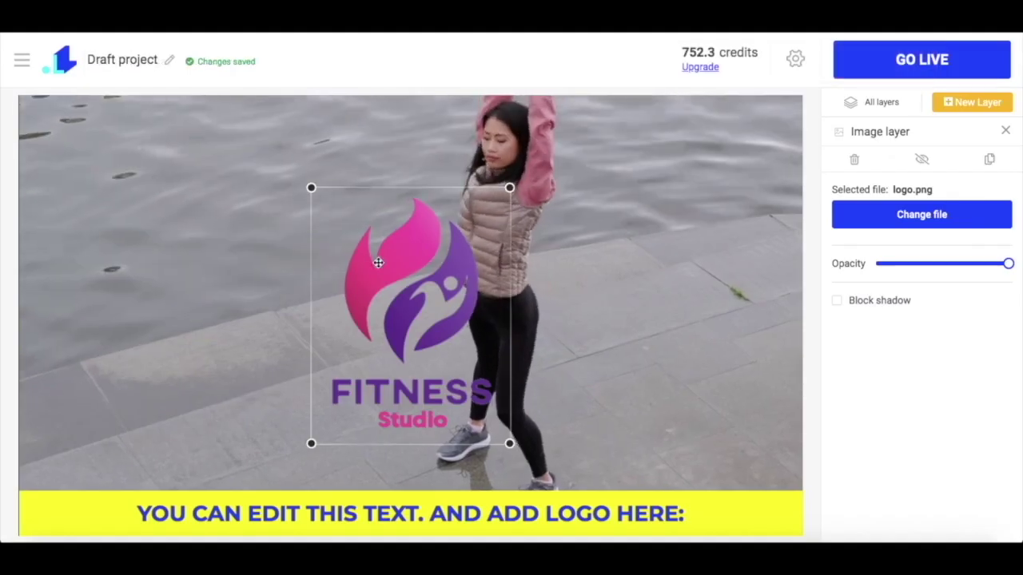
Drag the Fitness Studio logo into the top-right corner and resize it smaller.
drag(380, 333, 655, 244)
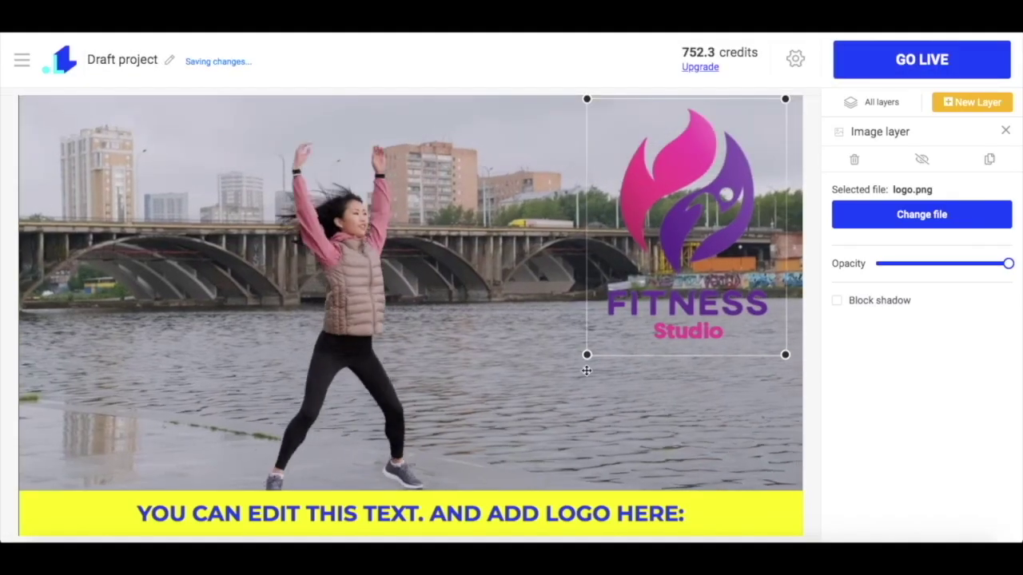
drag(586, 354, 698, 183)
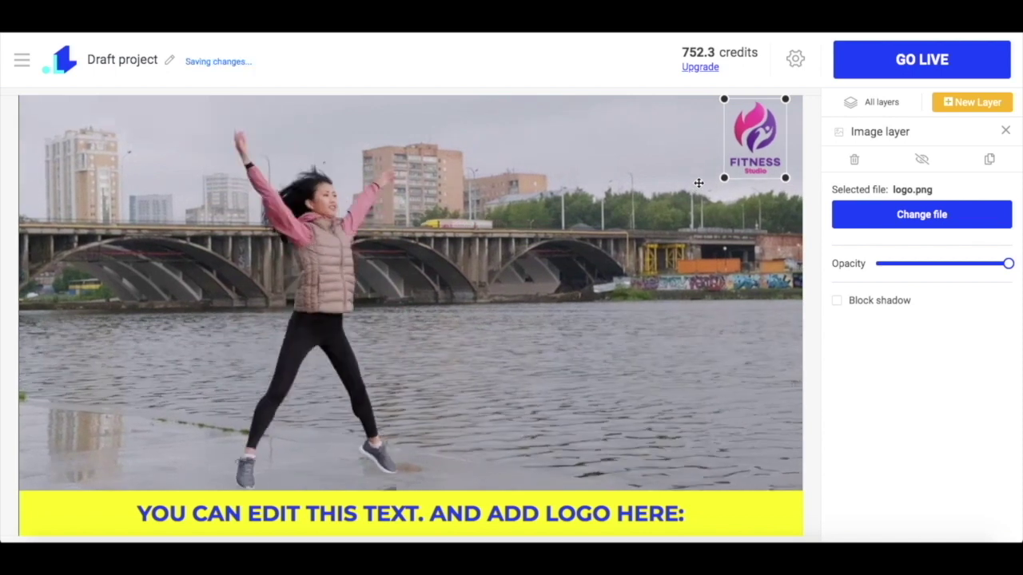
click(601, 432)
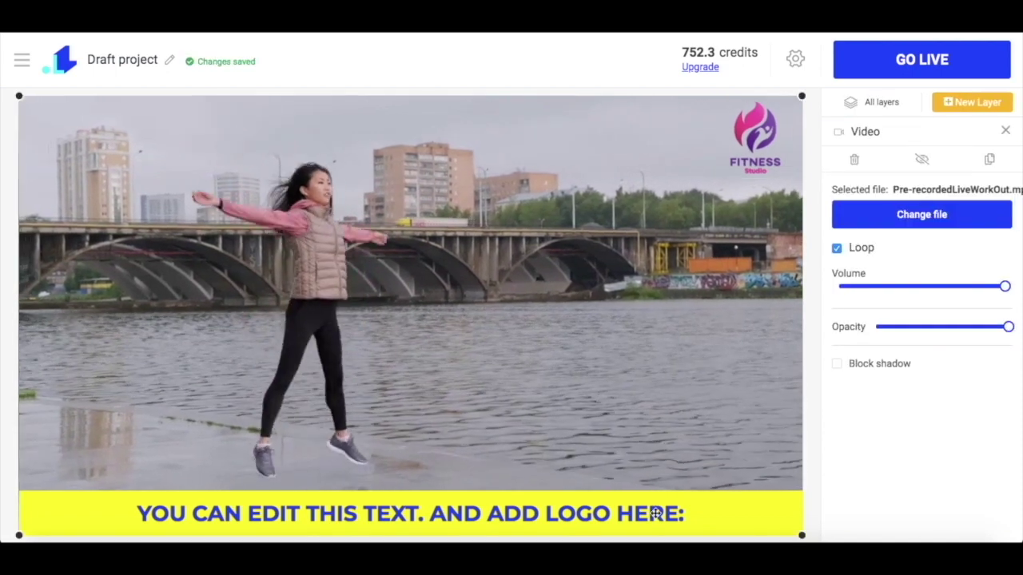
Change the banner title text to '15 MIN MORNING WORKOUT'.
key(Escape)
click(613, 516)
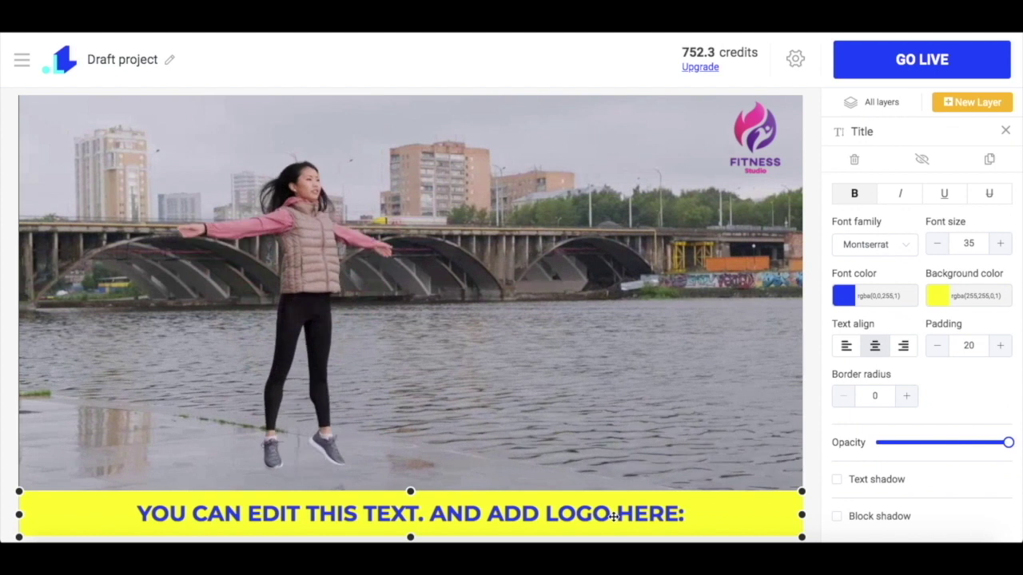
double_click(614, 517)
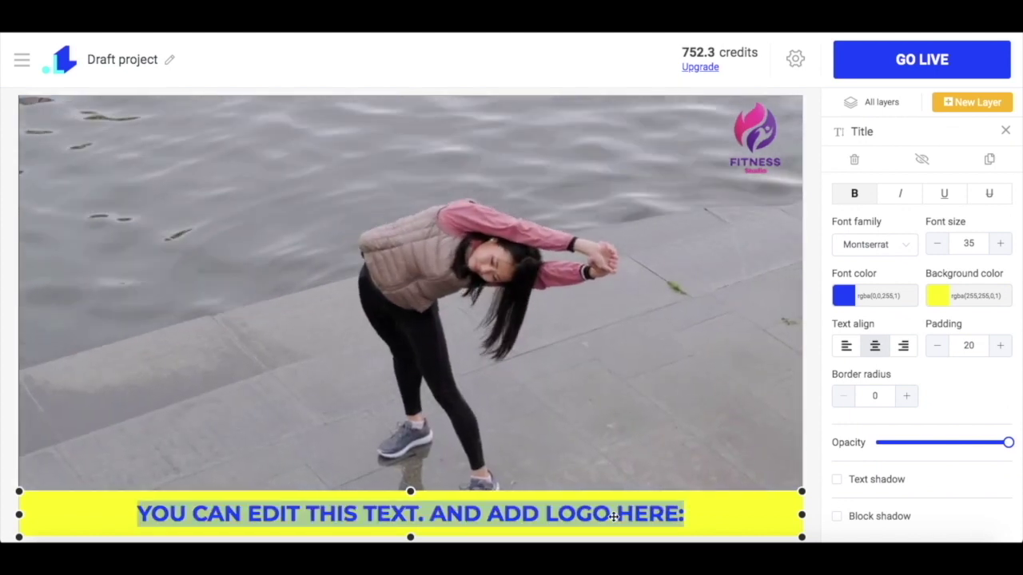
text(15 MIN )
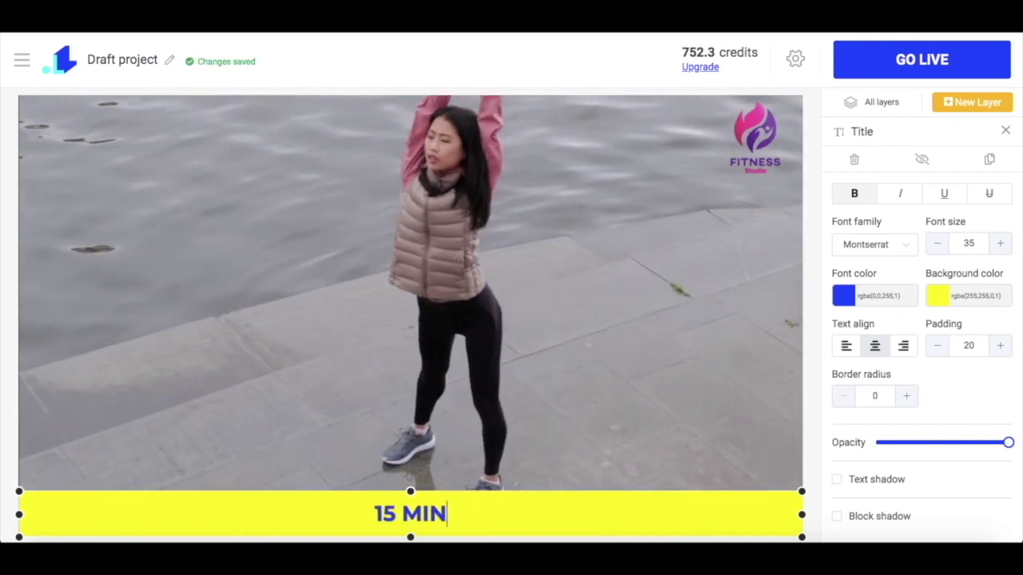
text(MORNING WORKOUT)
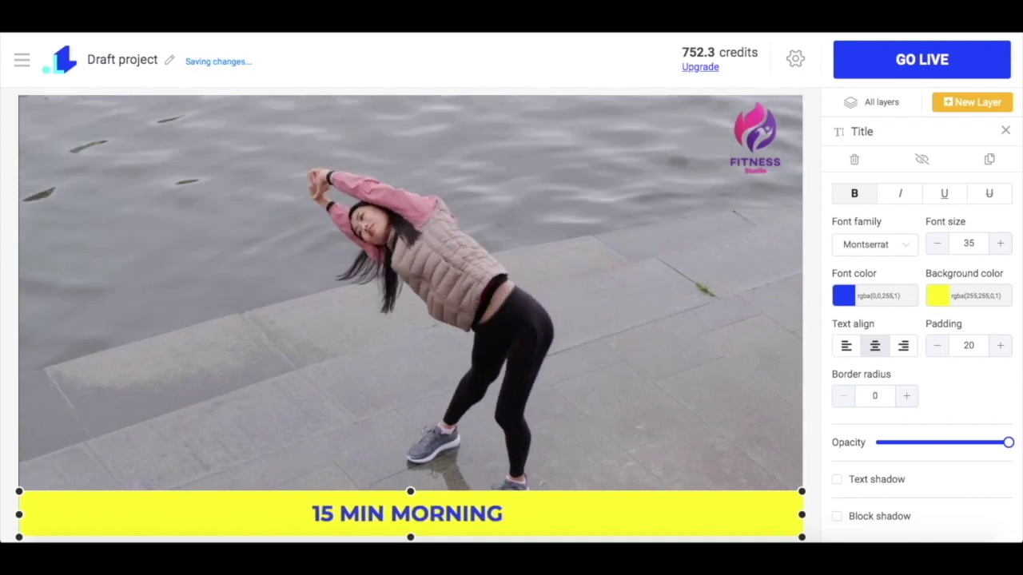
click(666, 463)
Set the banner title's background colour to white (FFFFFF).
click(666, 511)
click(936, 295)
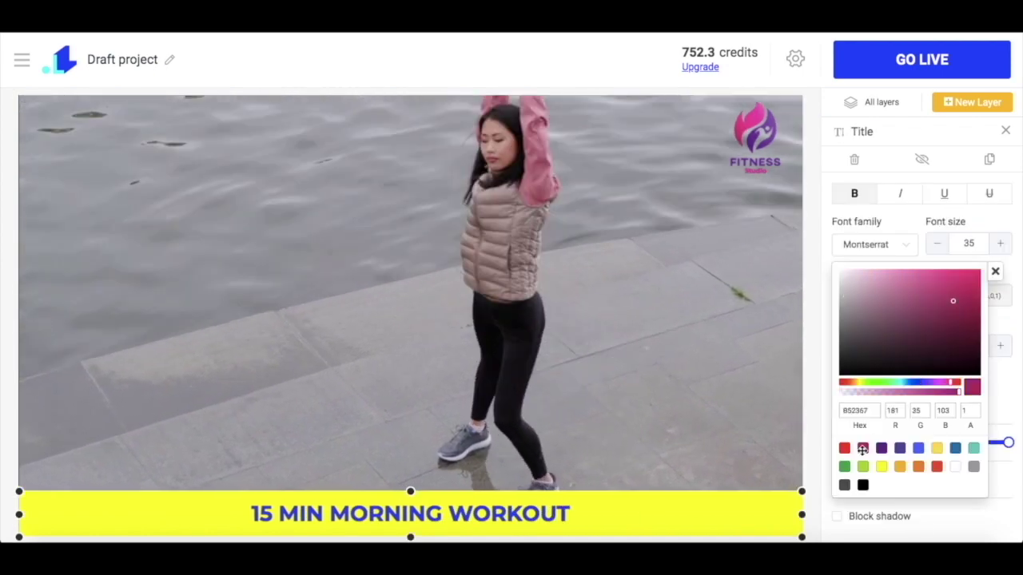
click(955, 467)
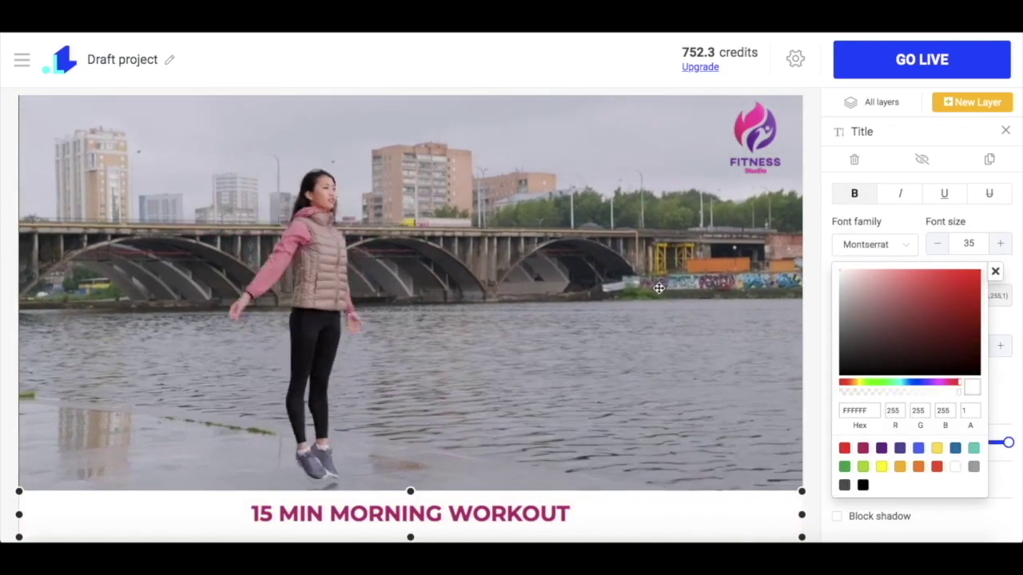
click(658, 288)
Set the banner title's font family to Kanit.
click(666, 512)
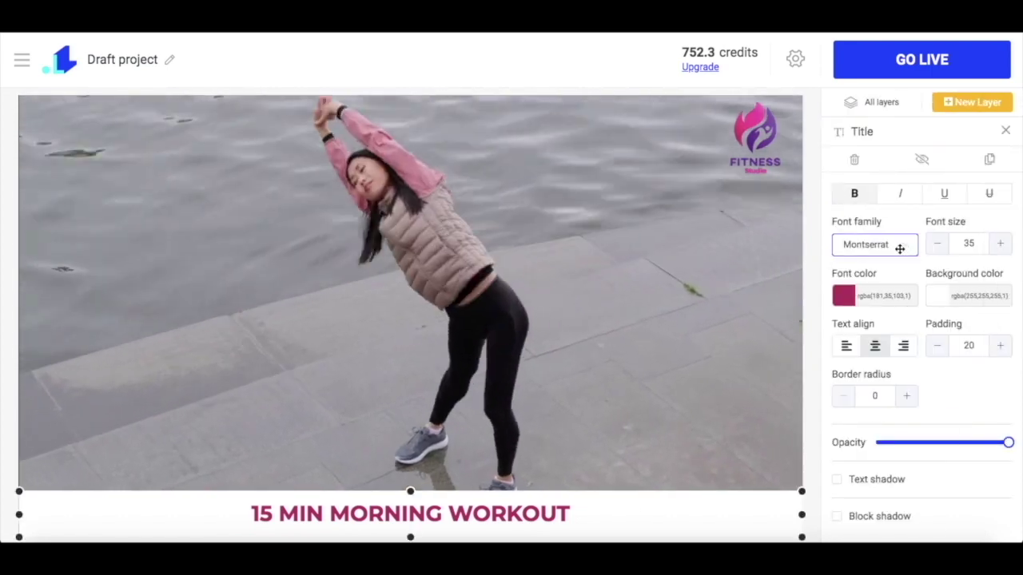
click(900, 249)
scroll(867, 302, up, 2)
click(863, 279)
click(908, 242)
click(863, 399)
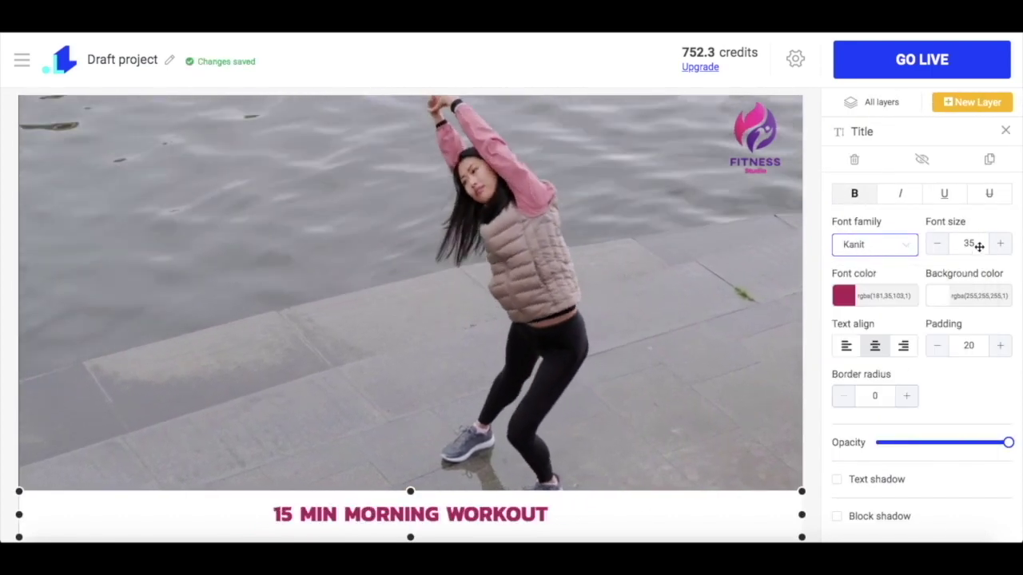
click(746, 284)
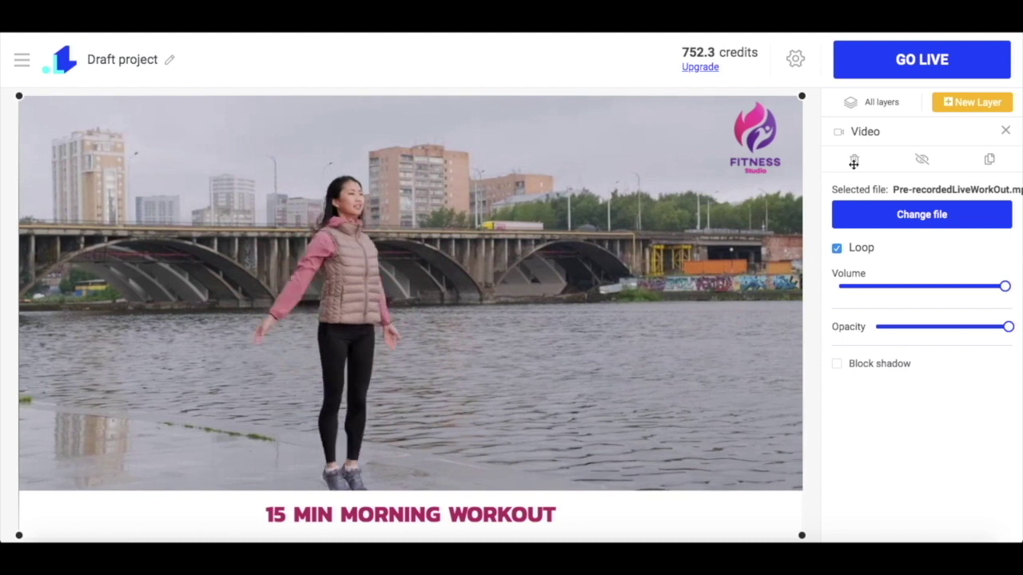
Replace the old Title layer with a new Text layer reading '15 MIN MORNING WORKOUT'.
click(642, 512)
click(643, 513)
click(855, 161)
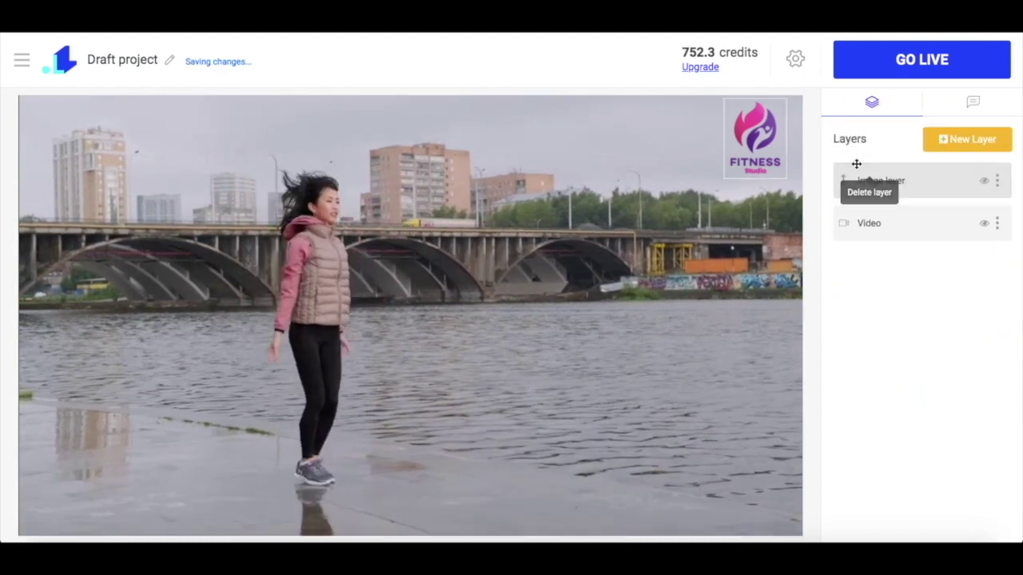
click(969, 137)
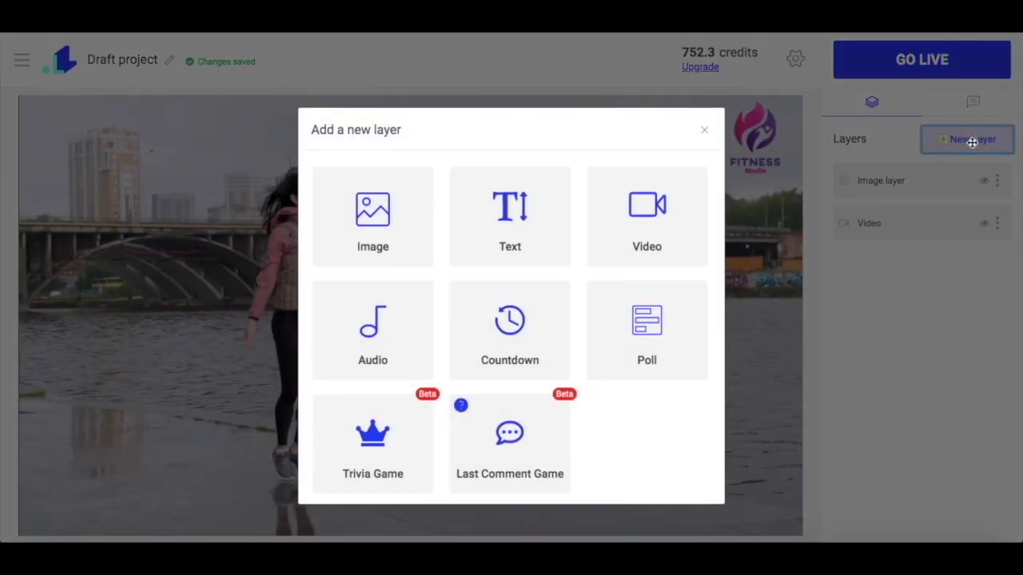
click(491, 207)
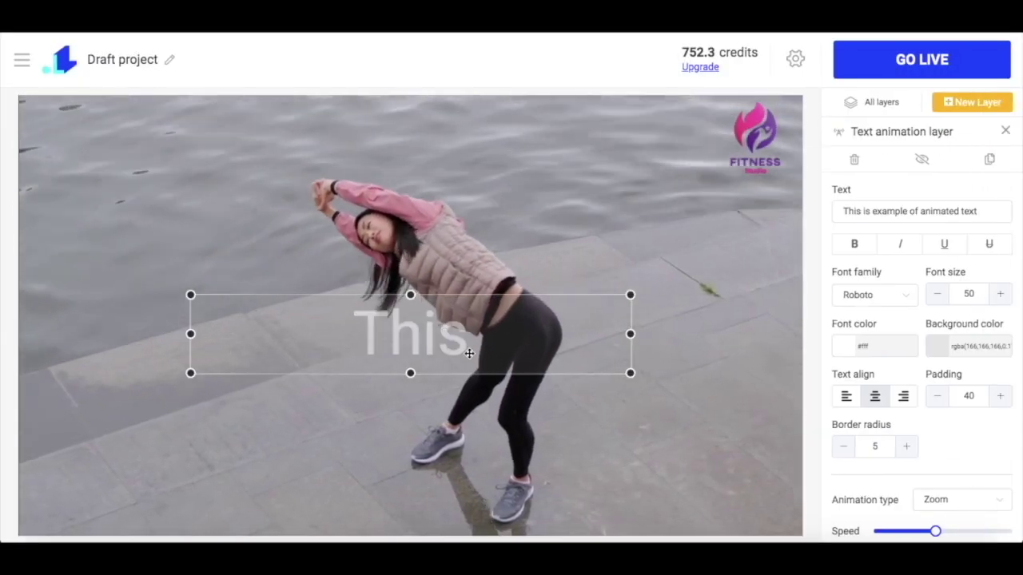
triple_click(881, 211)
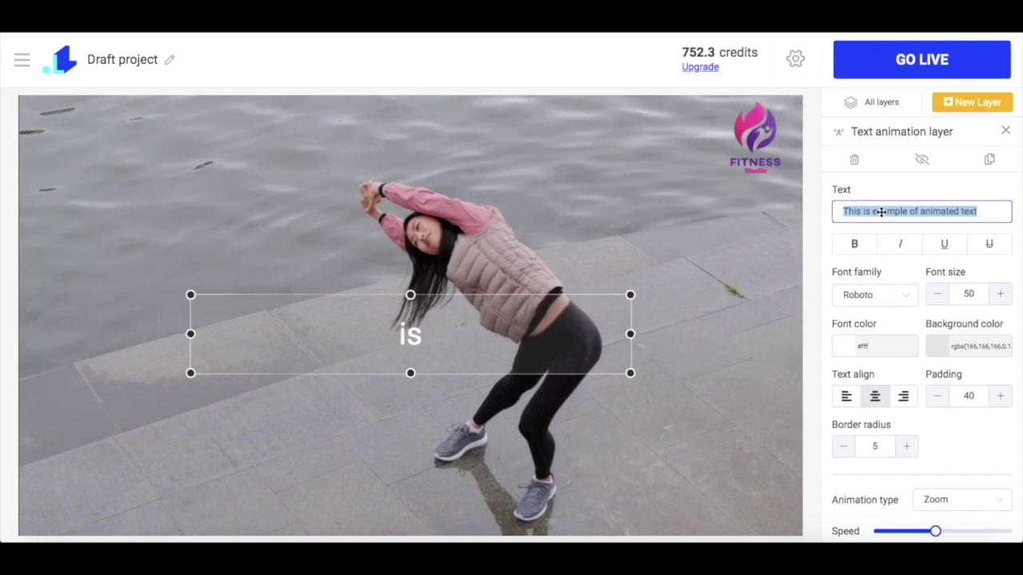
text(15 MIN )
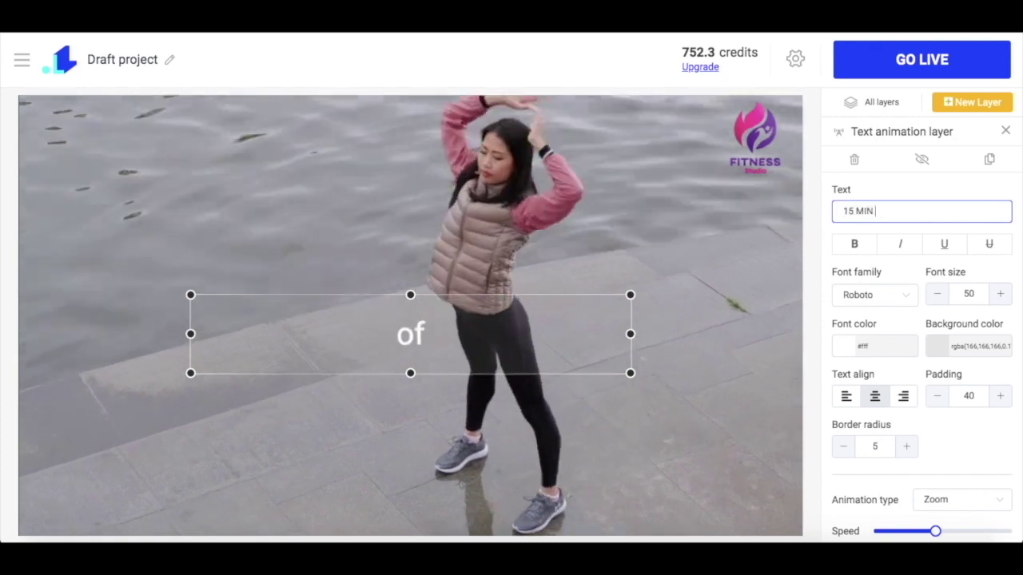
text(MORNING WORKOUT)
Set the caption's Animation type to Scroll.
scroll(924, 391, down, 2)
click(967, 321)
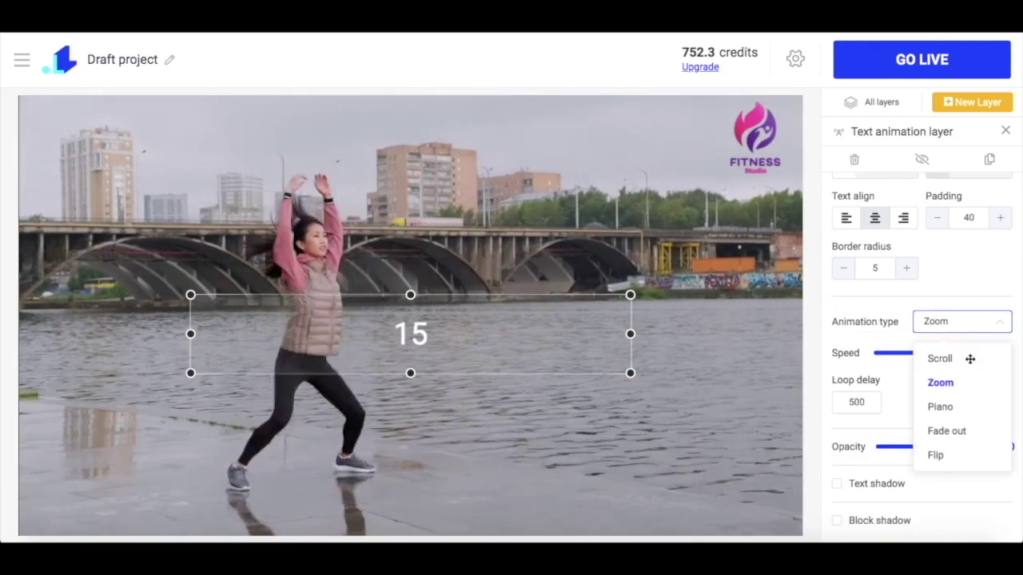
click(940, 359)
Give the caption a pink background and stretch its box to the video's right edge.
scroll(958, 276, up, 2)
click(937, 265)
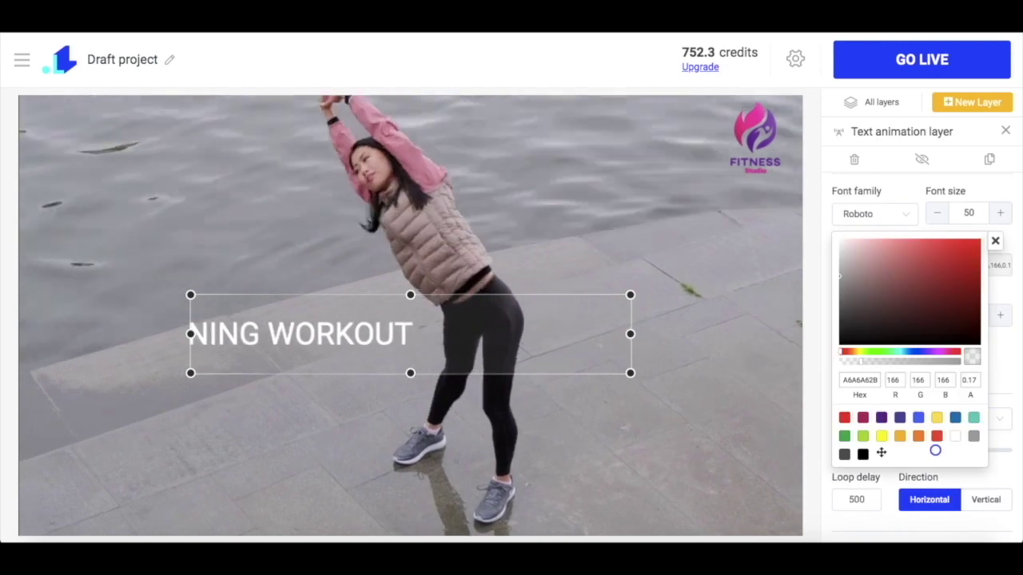
click(952, 270)
click(456, 498)
drag(456, 497, 802, 498)
click(742, 354)
click(744, 356)
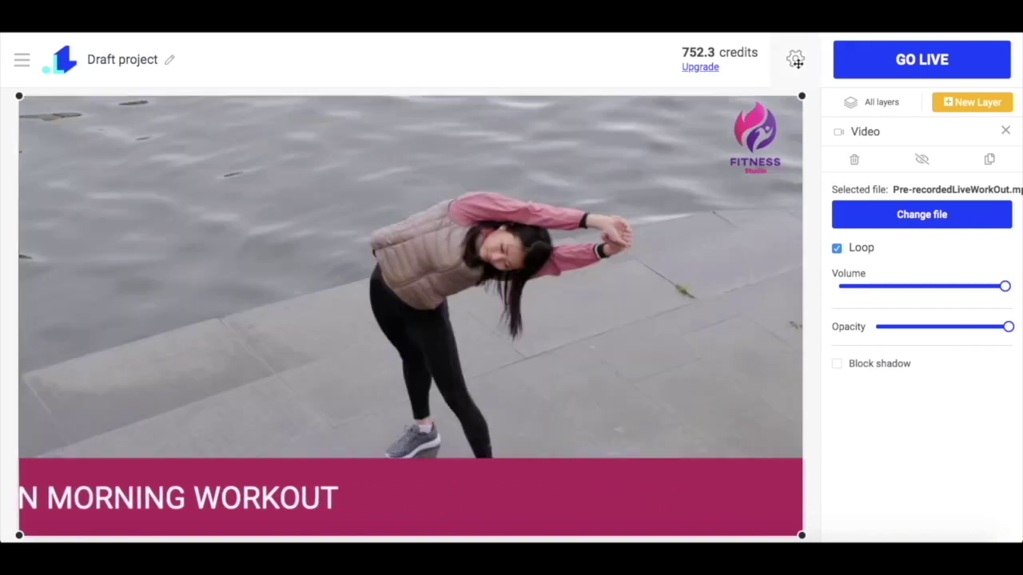
click(796, 59)
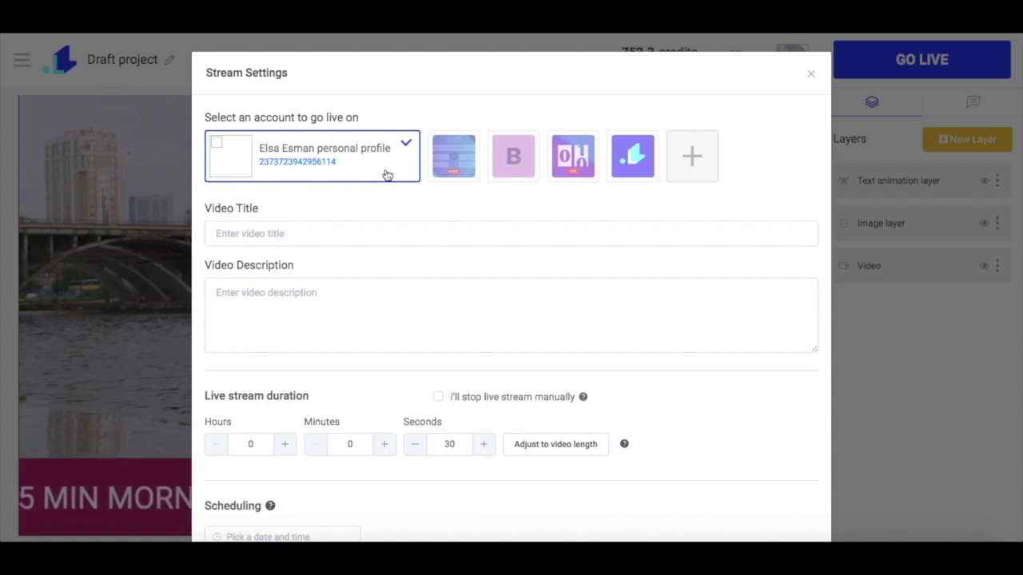
Set the Video Title to 'Morning Workout' and paste the 7 AM session description.
click(350, 232)
text(Morning)
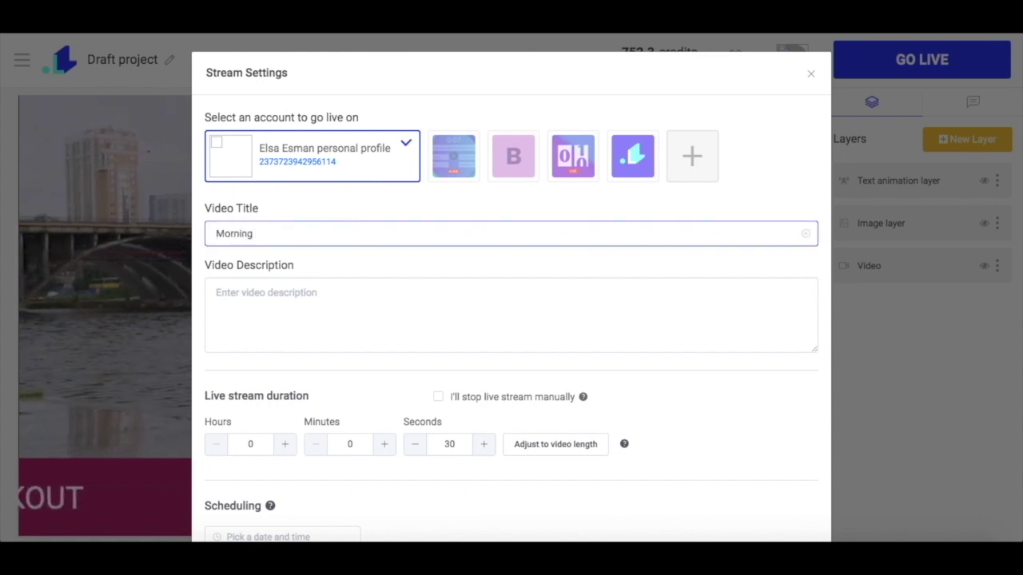
text( Workou)
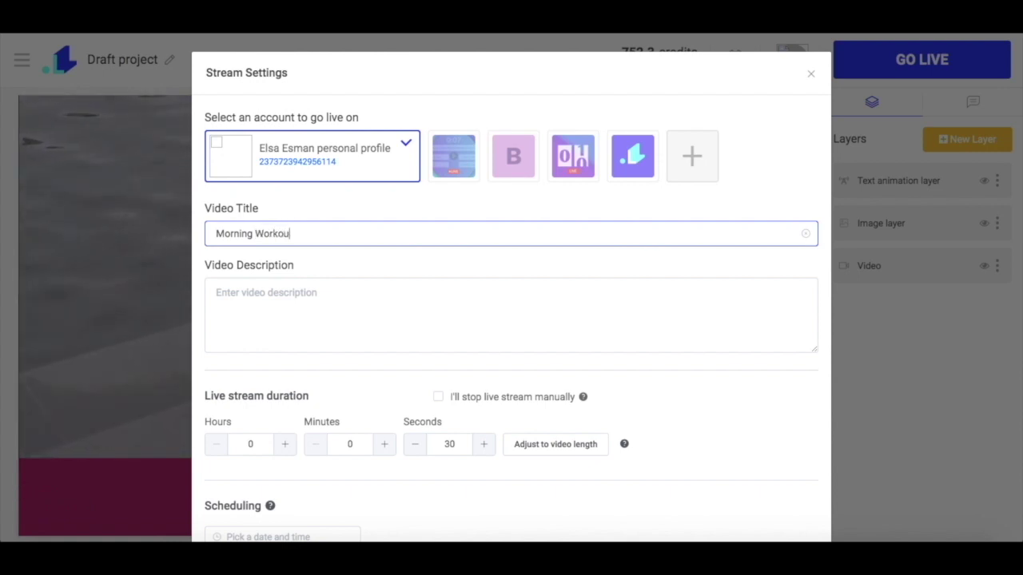
click(316, 305)
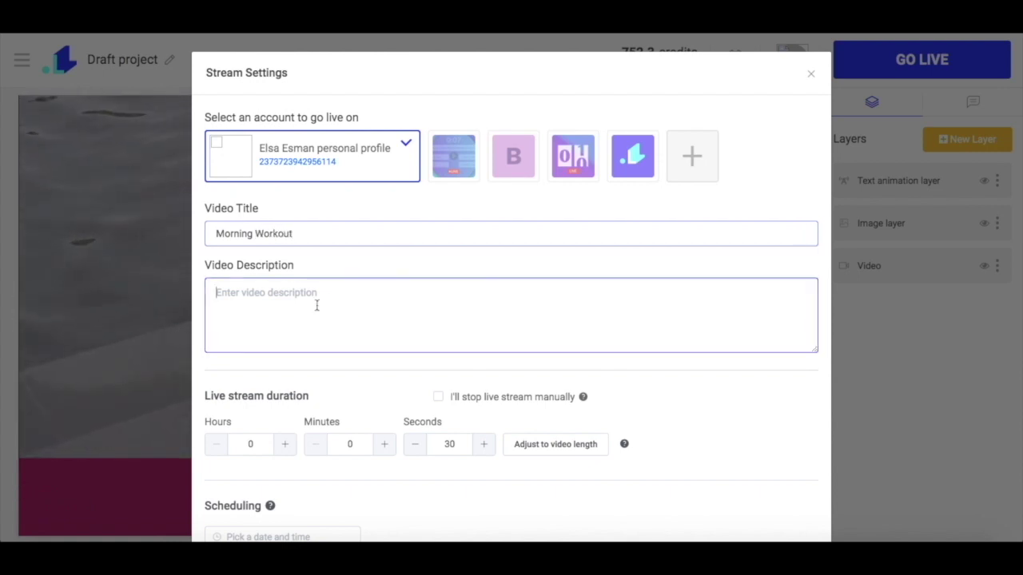
text(Join our work out session at 7 AM every morning! 🏋)
Leave manual stop and continuous streaming off, keeping a fixed stream duration.
scroll(397, 293, down, 3)
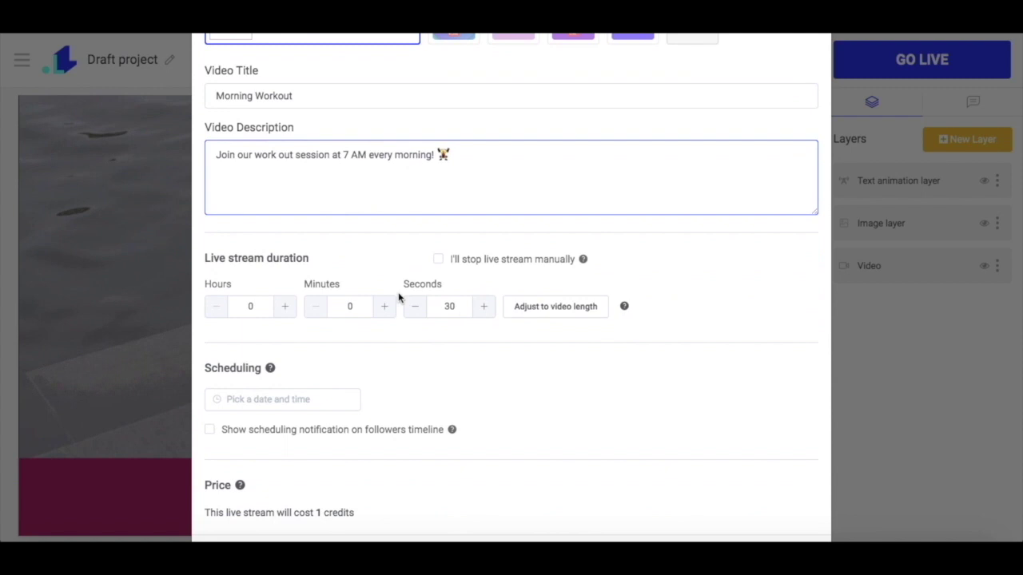
click(439, 260)
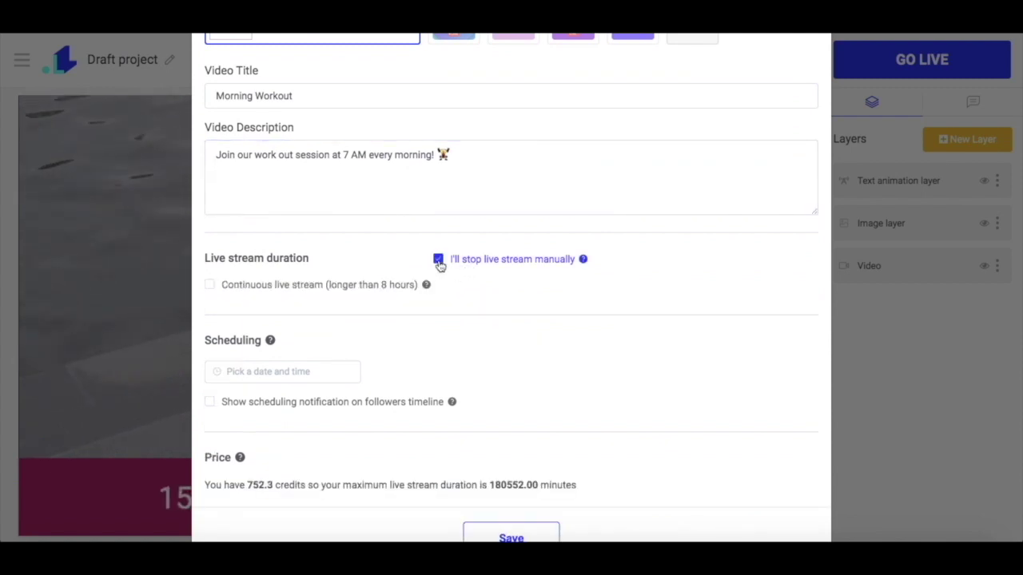
click(210, 286)
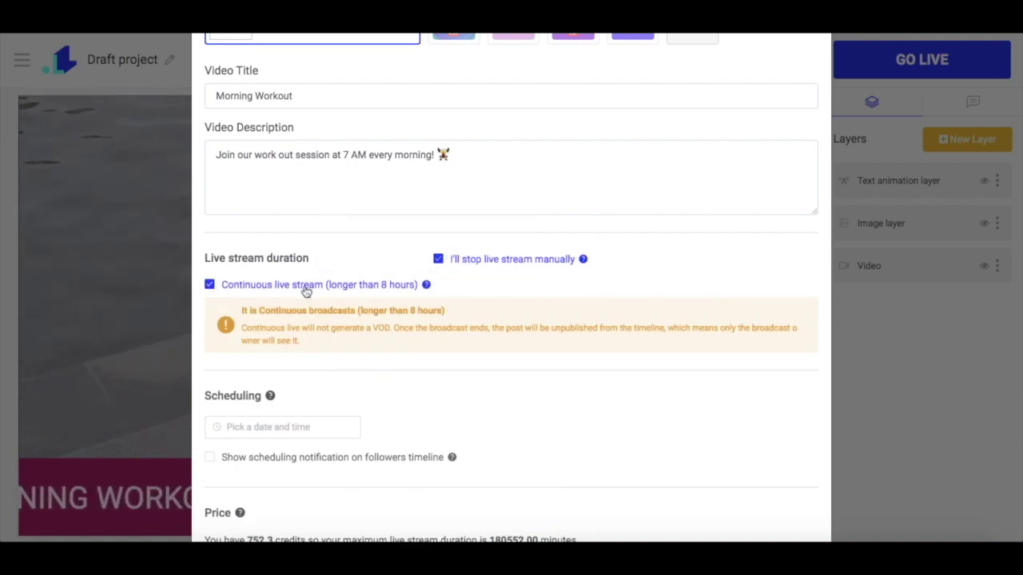
click(211, 286)
click(439, 259)
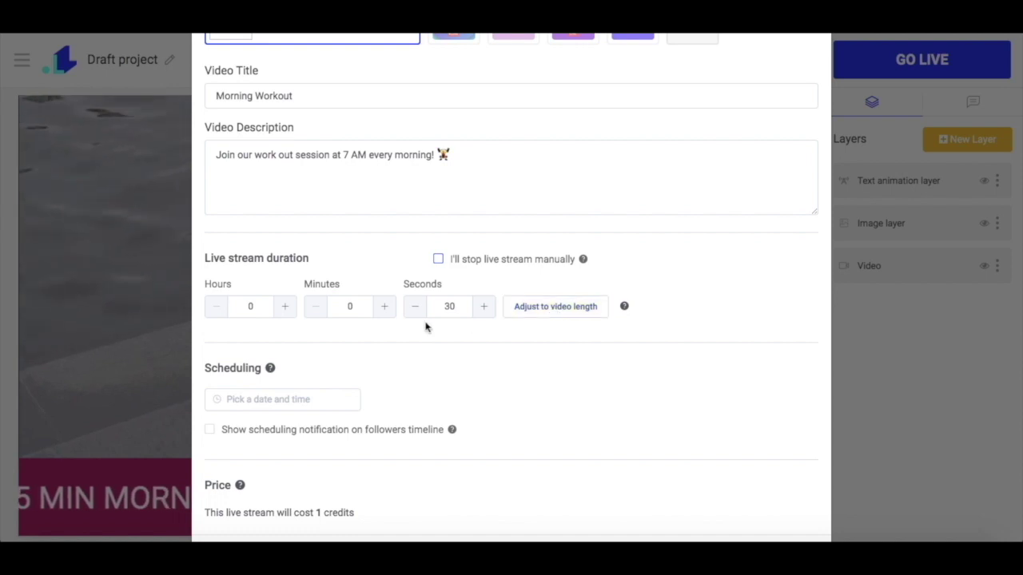
Set Minutes to 45, schedule 2019-11-07 at 7:00 AM, and save the stream settings.
click(363, 306)
key(BackSpace)
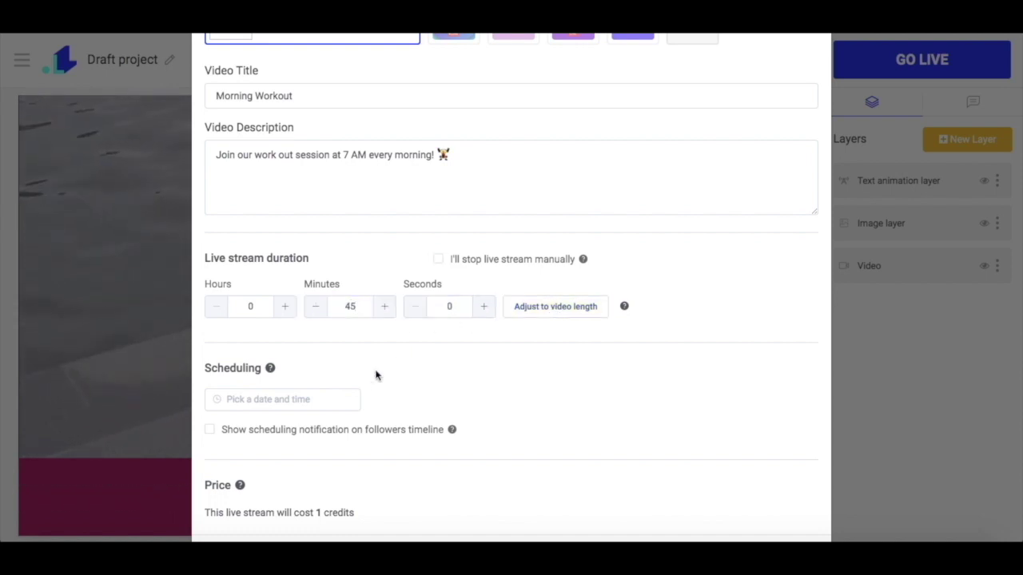
click(289, 399)
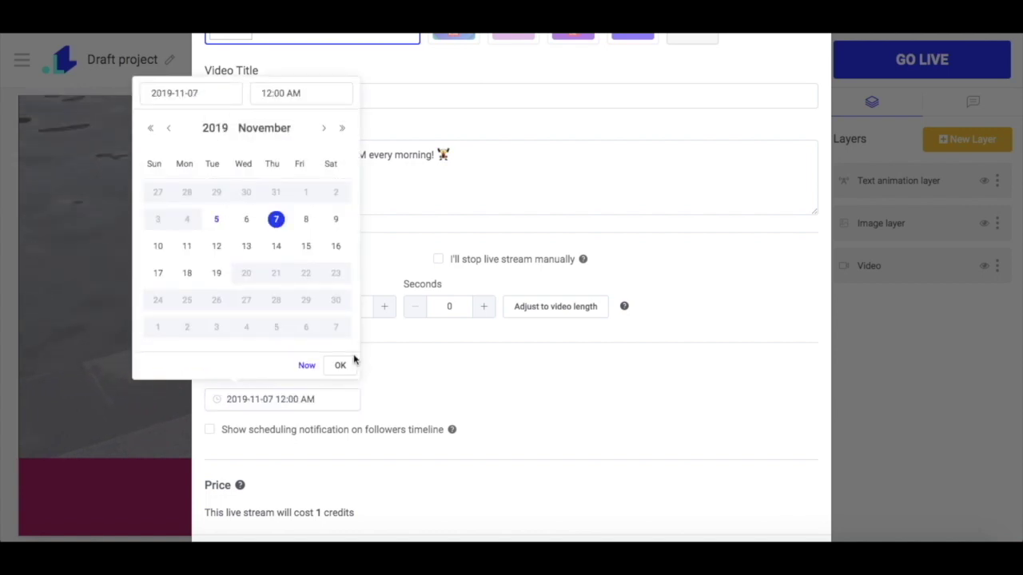
click(272, 92)
key(BackSpace)
key(BackSpace)
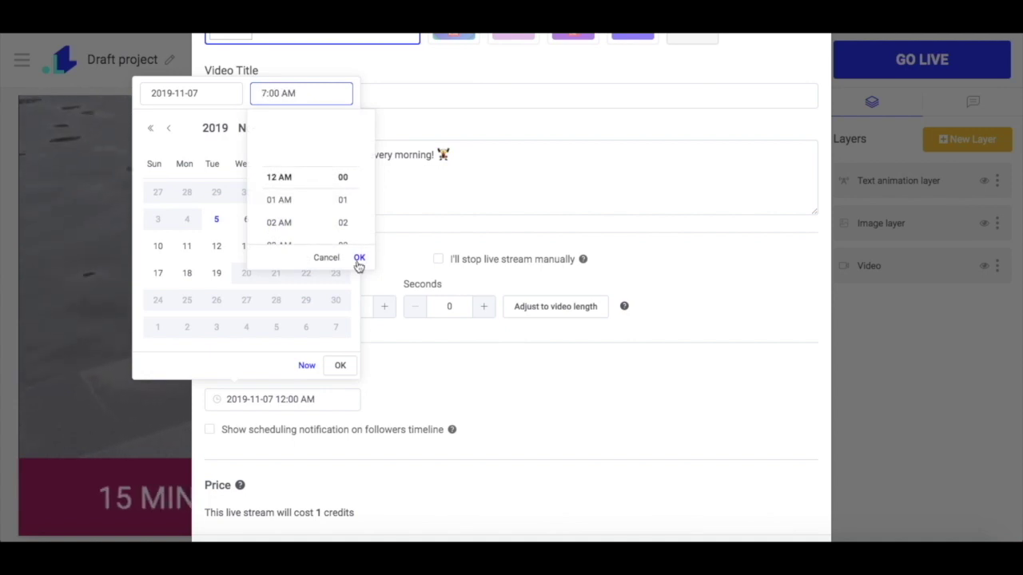
click(359, 257)
click(340, 365)
scroll(439, 370, down, 2)
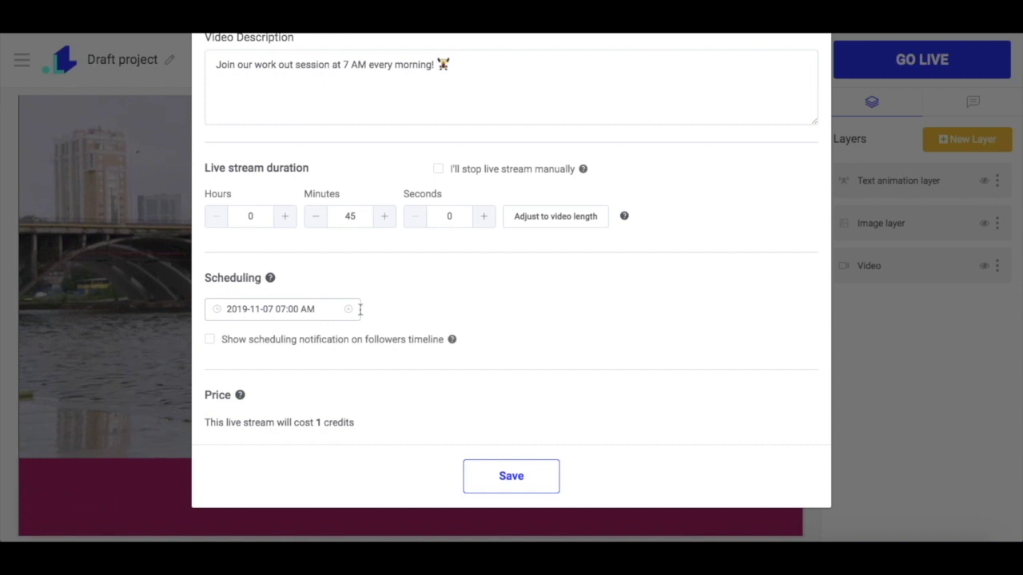
click(533, 483)
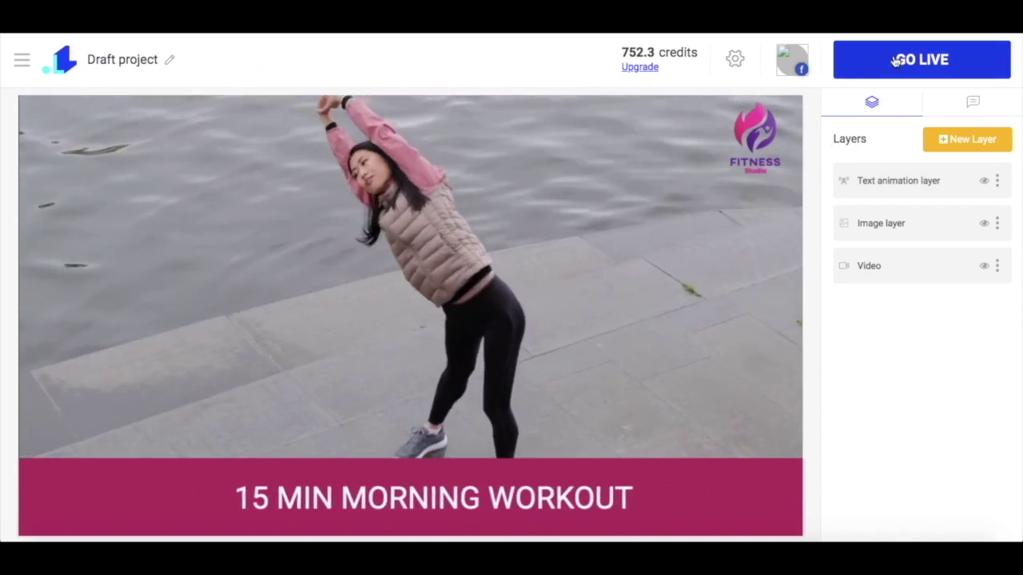
Go live with the Morning Workout broadcast, confirm, and later end the stream.
click(896, 61)
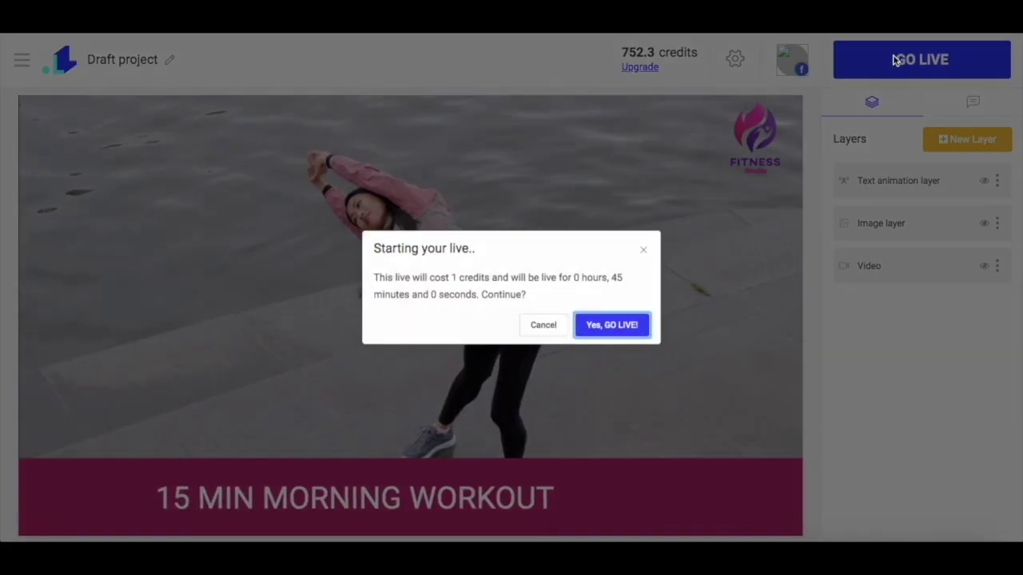
click(619, 325)
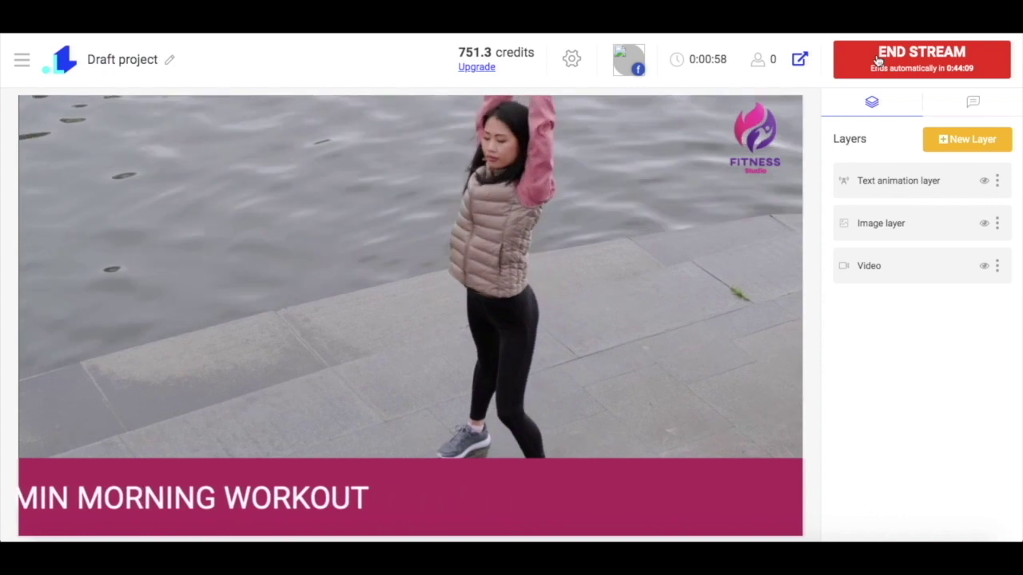
click(878, 60)
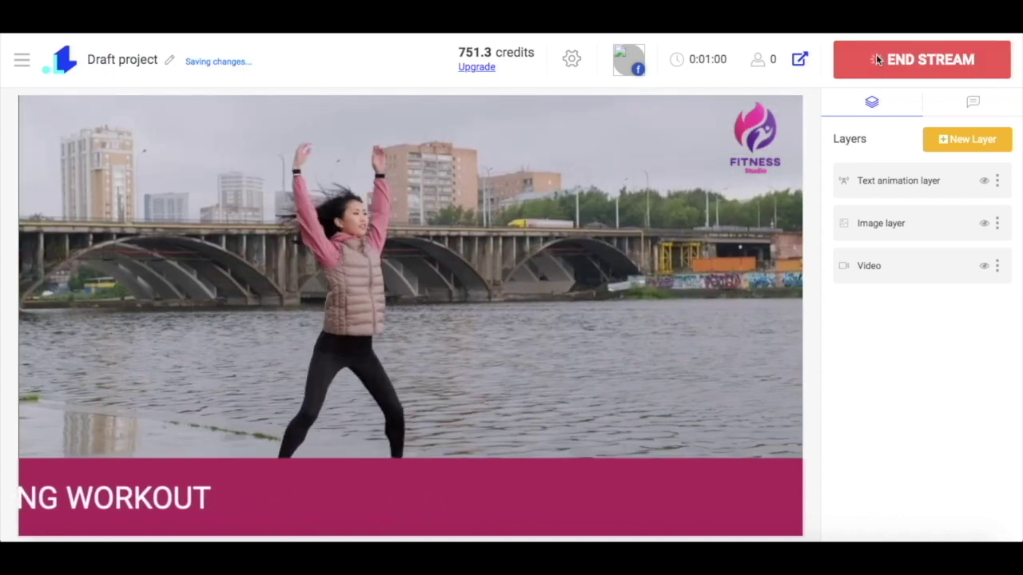